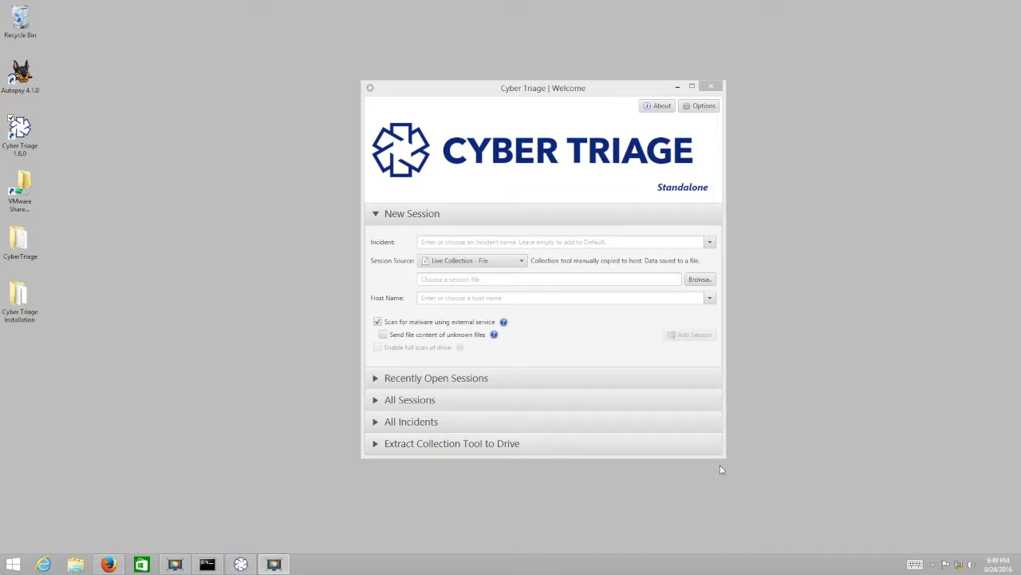
- Try adding a Live Collection - Automatic session for localhost, cancelling at the network password request
click(514, 262)
click(509, 275)
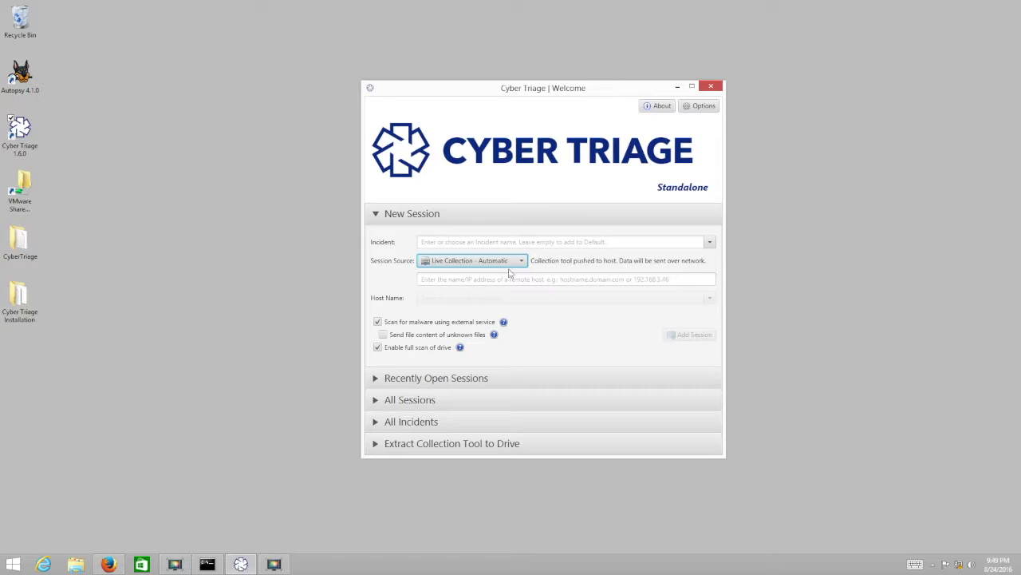
click(468, 279)
text(localhost)
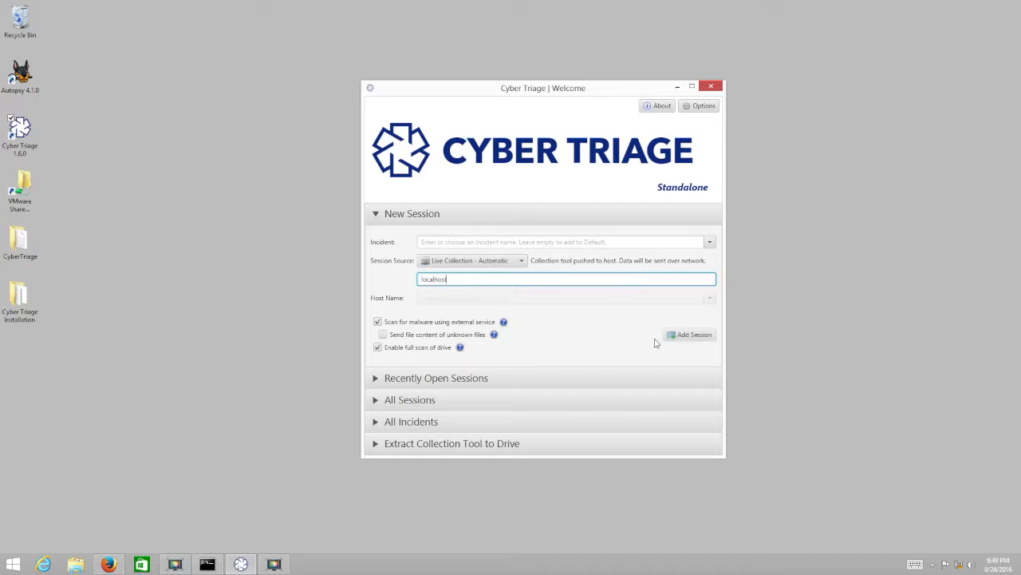
click(683, 336)
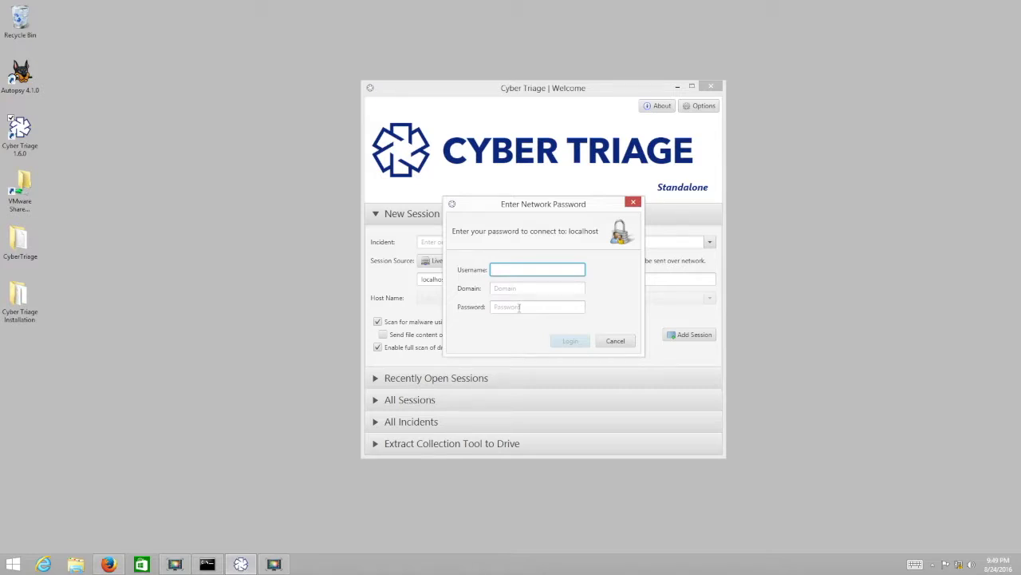
click(612, 341)
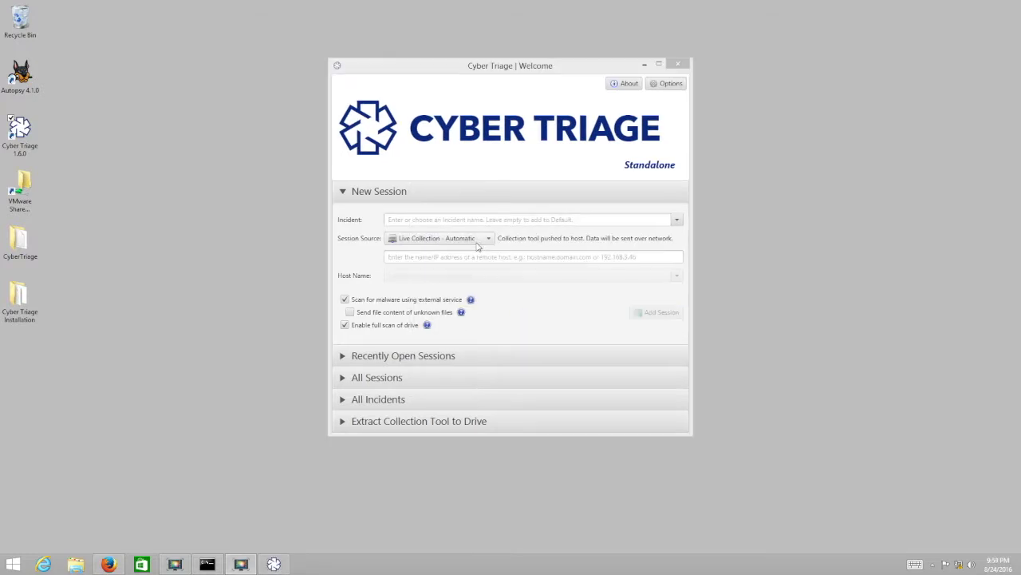
- Set the session source to Live Collection - Manual, check the collection tool extraction options, and add a session for localhost
click(476, 241)
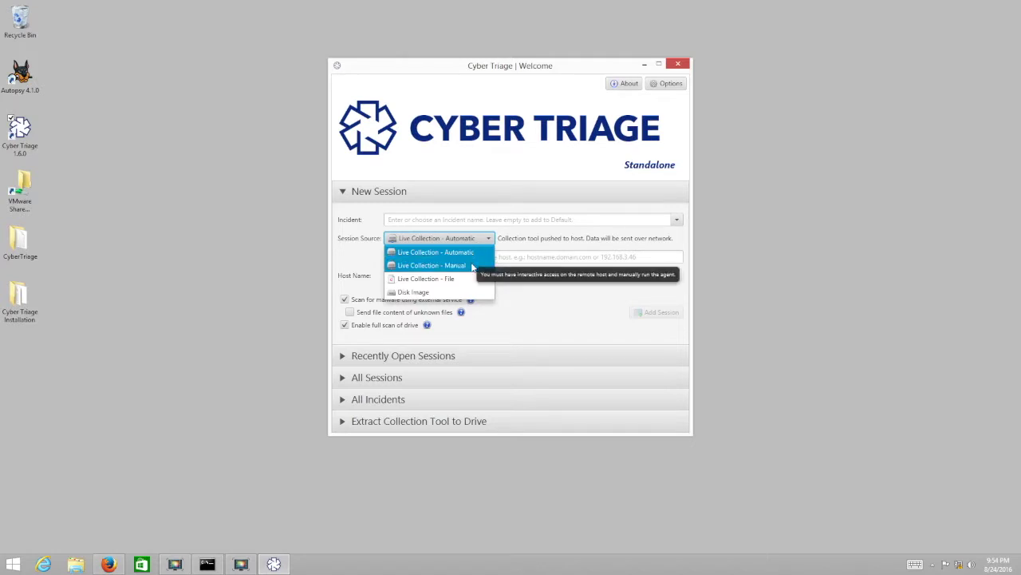
click(473, 265)
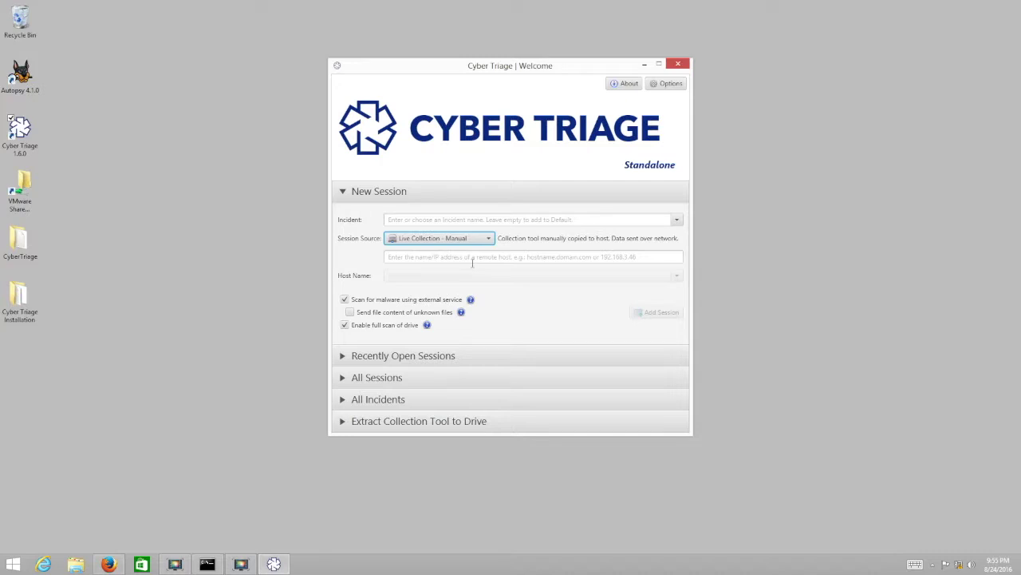
click(344, 425)
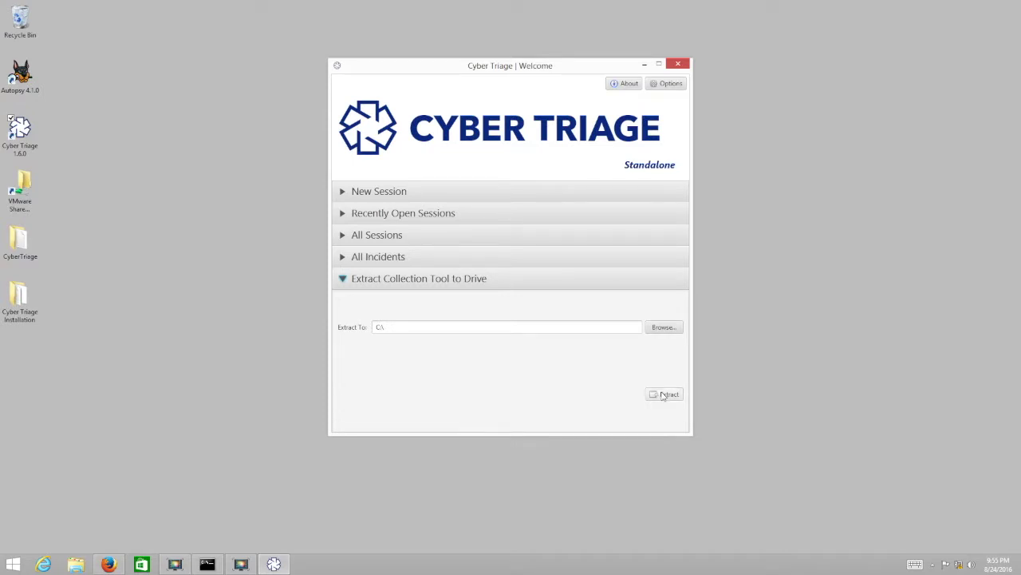
click(342, 193)
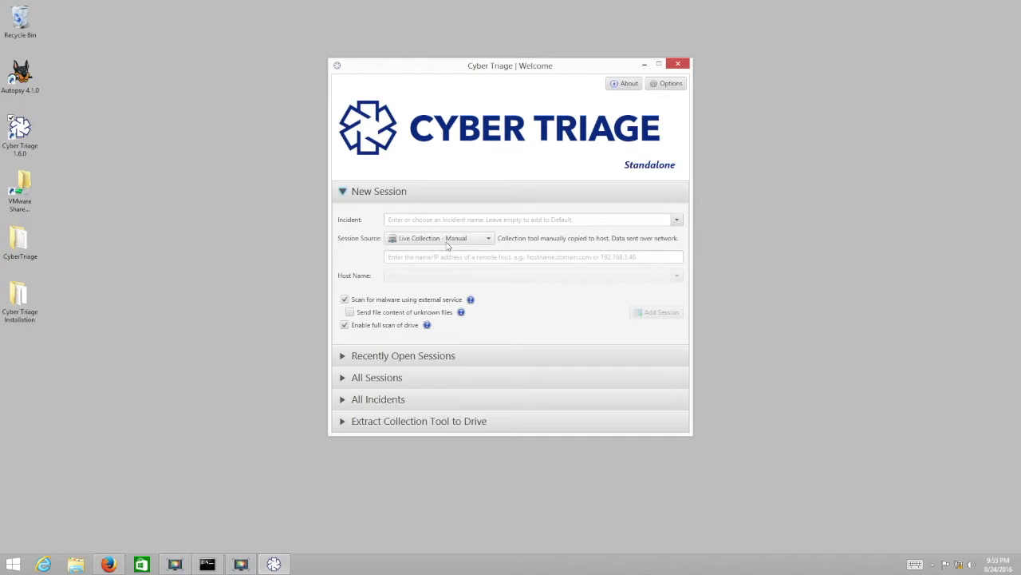
click(441, 257)
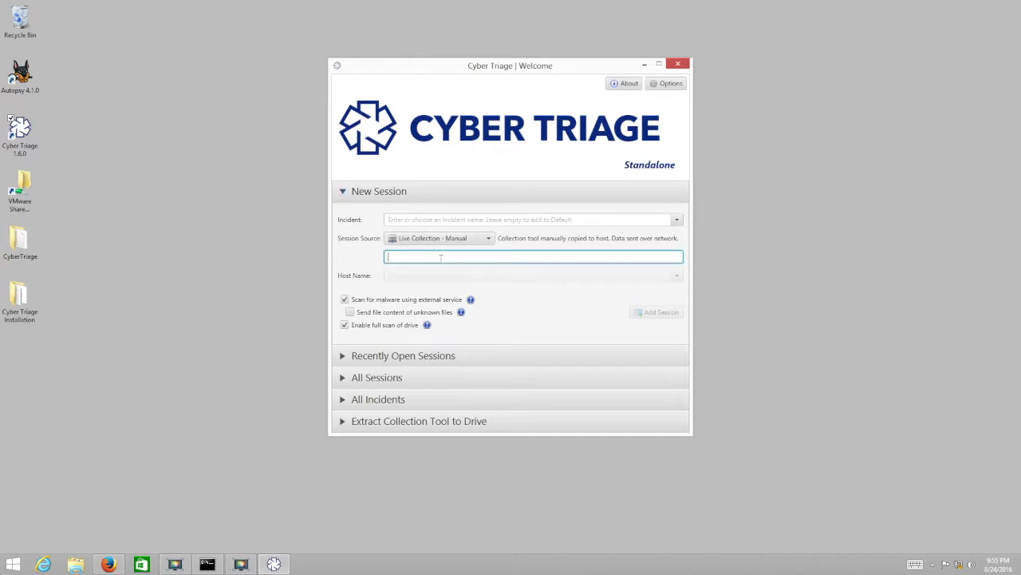
text(localhost)
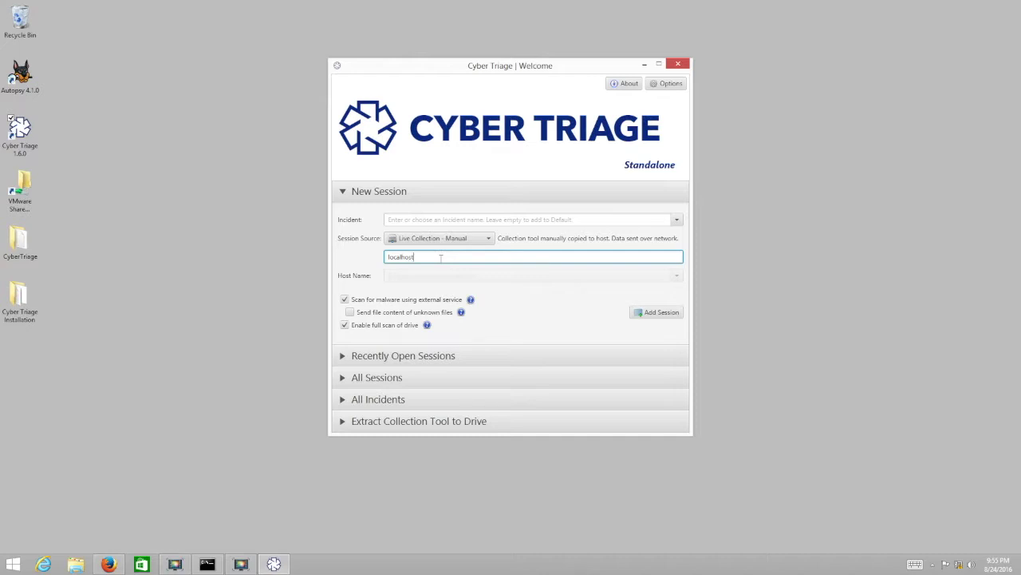
click(643, 313)
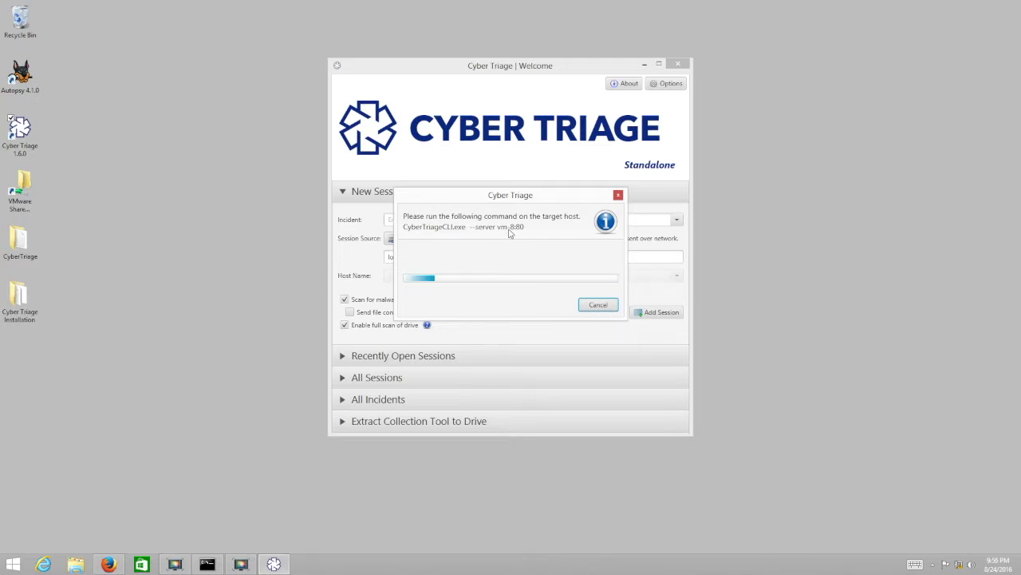
- Switch to the Command Prompt and run CyberTriageCLI.exe --server vm-8 from the CyberTriageCollectionTool_1.6.0 folder
click(207, 564)
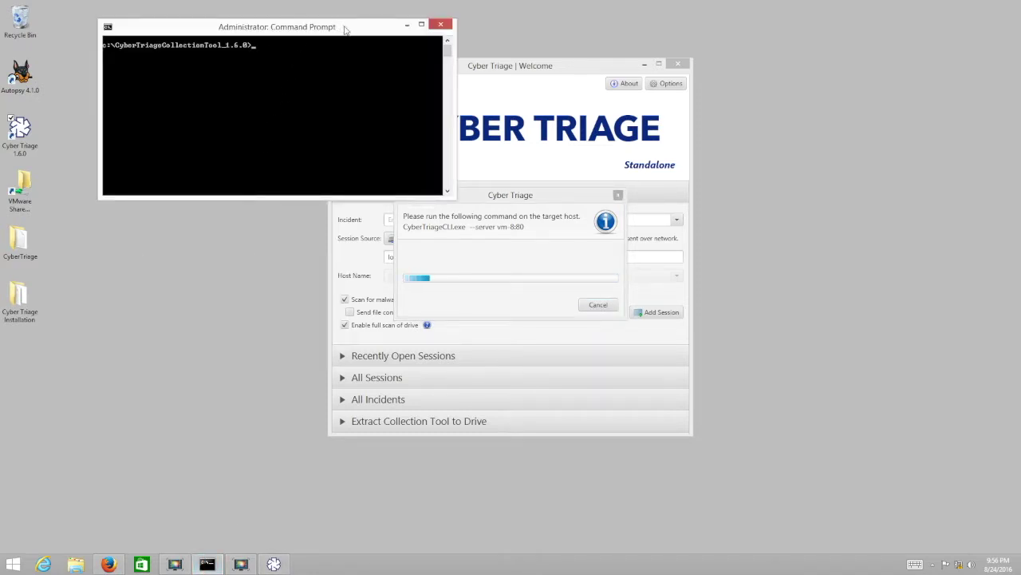
drag(345, 30, 327, 18)
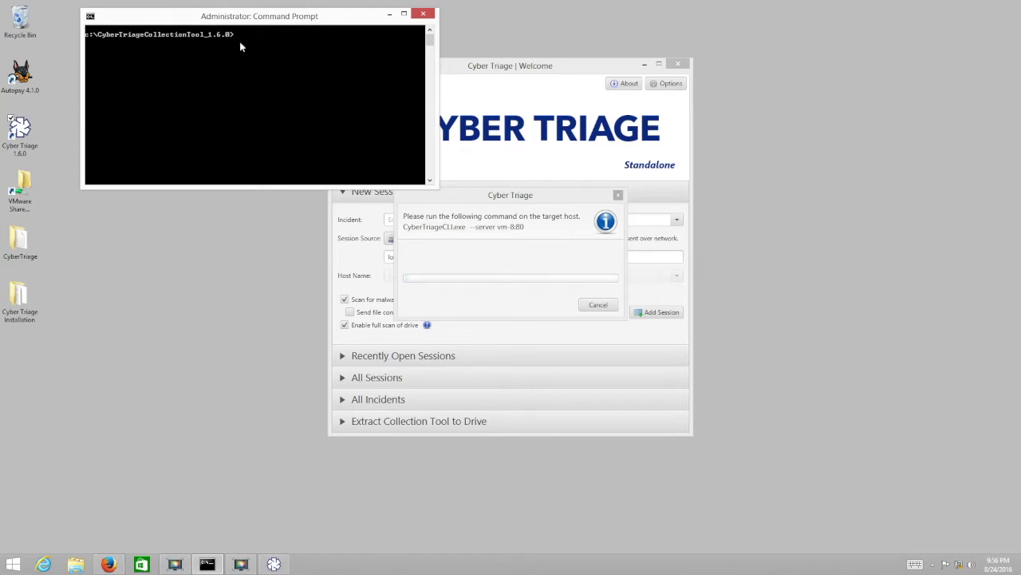
text(Cyb)
key(Tab)
text(--server vm)
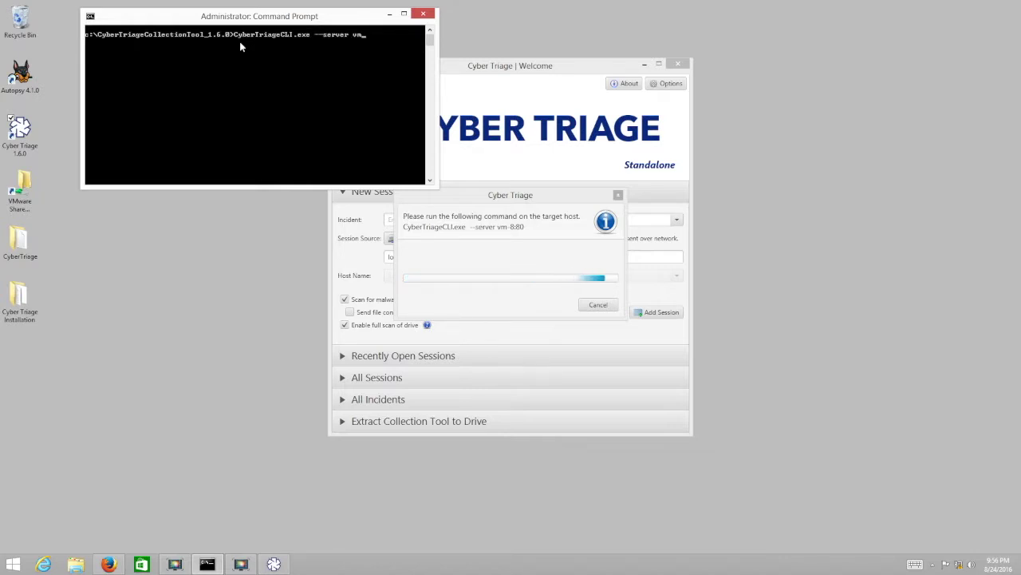
text(-8)
key(Return)
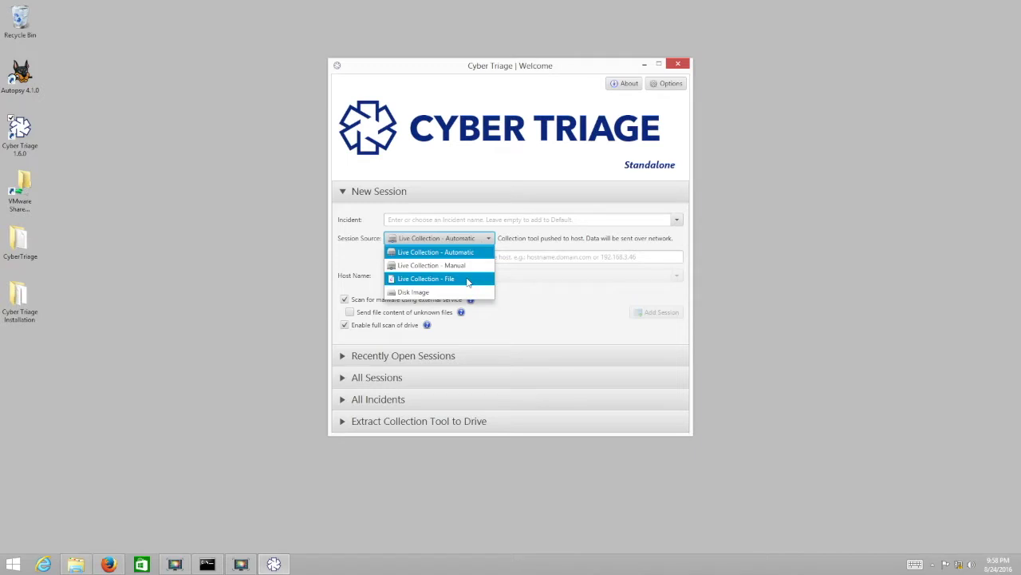
- Set the session source to Live Collection - File, and bring up the available actions for CyberTriageCLI in File Explorer
click(468, 281)
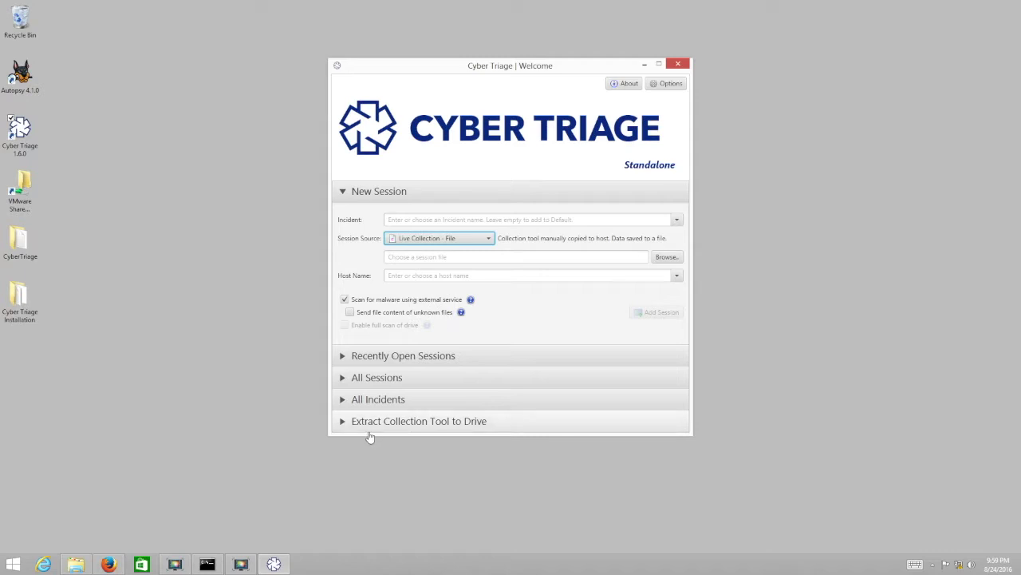
click(76, 565)
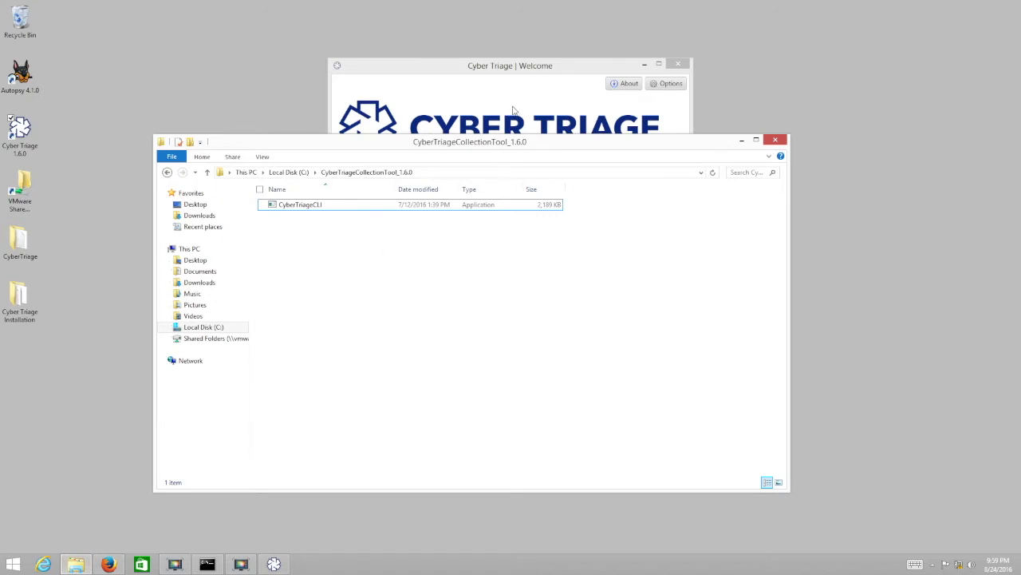
click(356, 211)
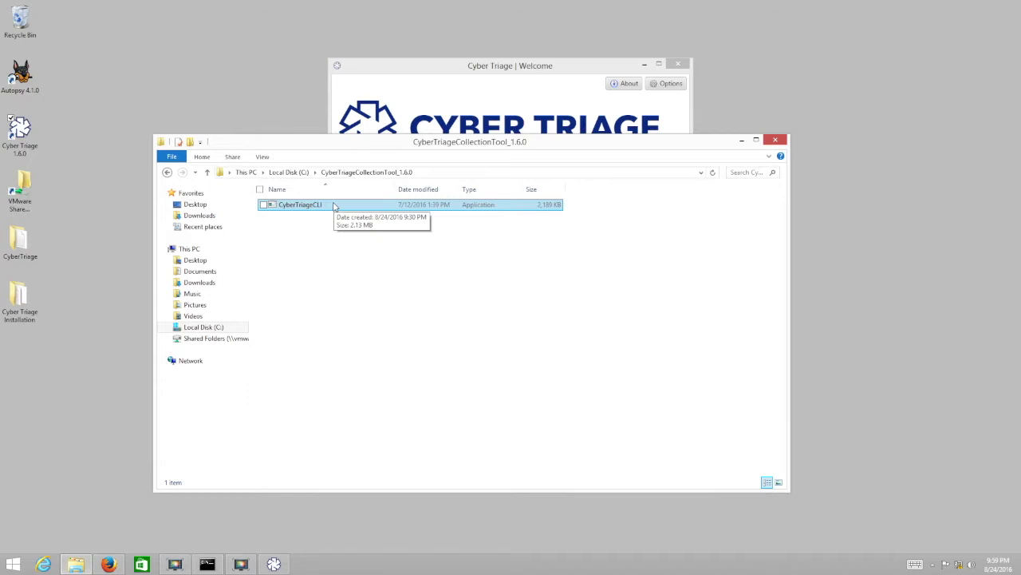
click(309, 209)
right_click(309, 209)
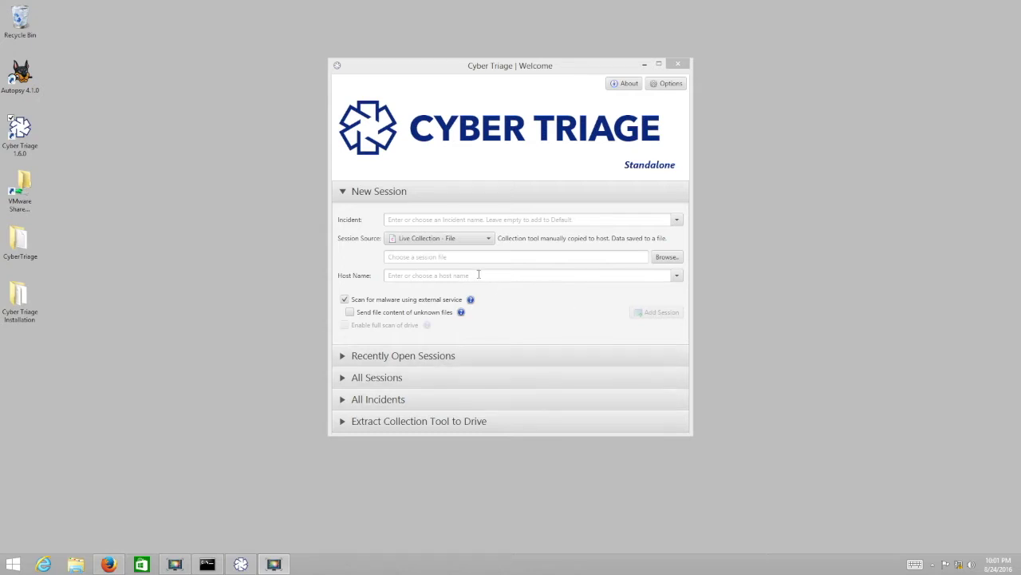
- Load cttout.json from C:\CyberTriageCollectionTool_1.6.0\CyberTriage_20160825_01_59_52 as the Live Collection - File session file and enter host name host123
click(463, 237)
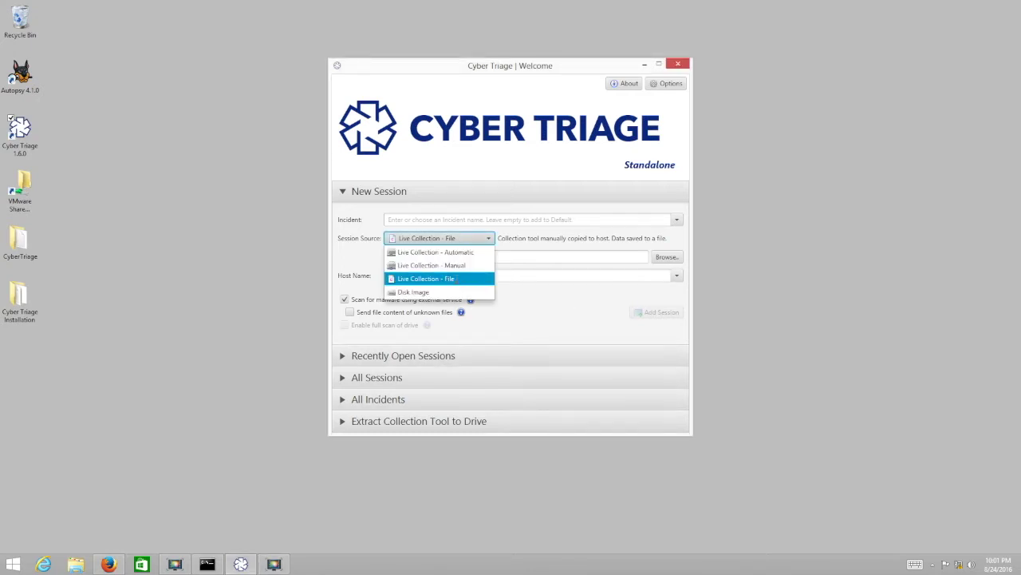
click(457, 280)
click(666, 257)
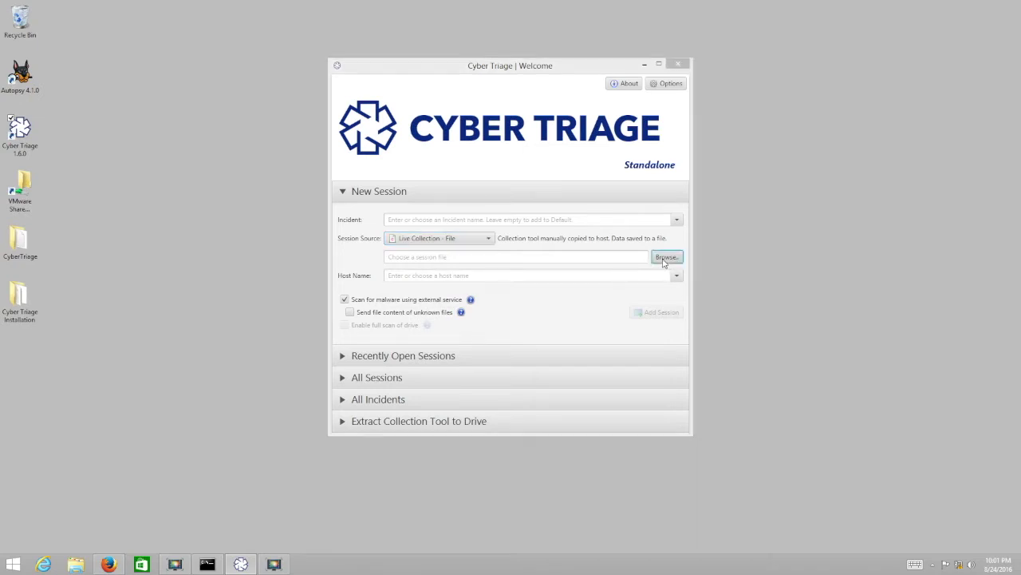
text(c:\CYber)
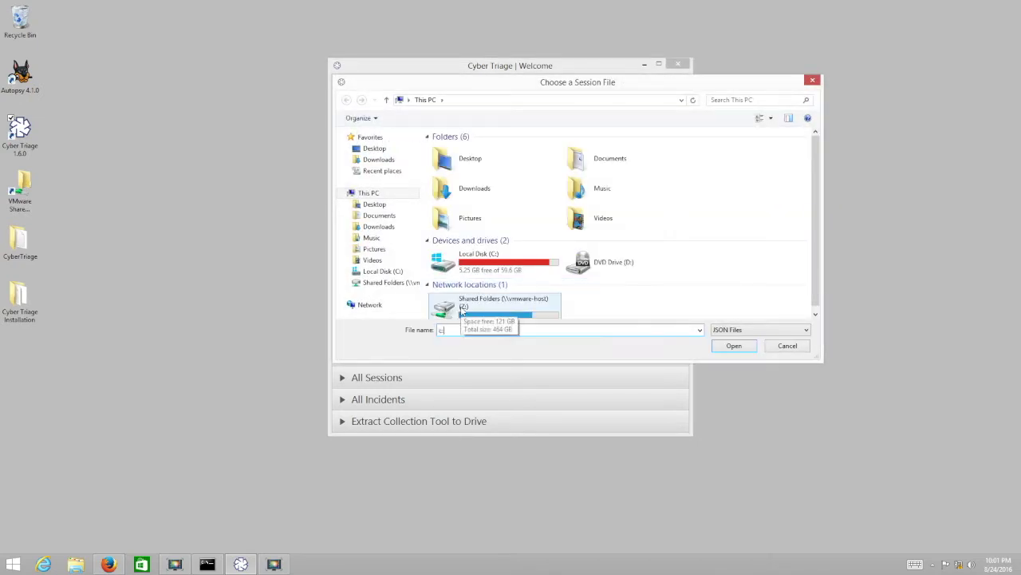
key(Down)
key(Down)
key(Down)
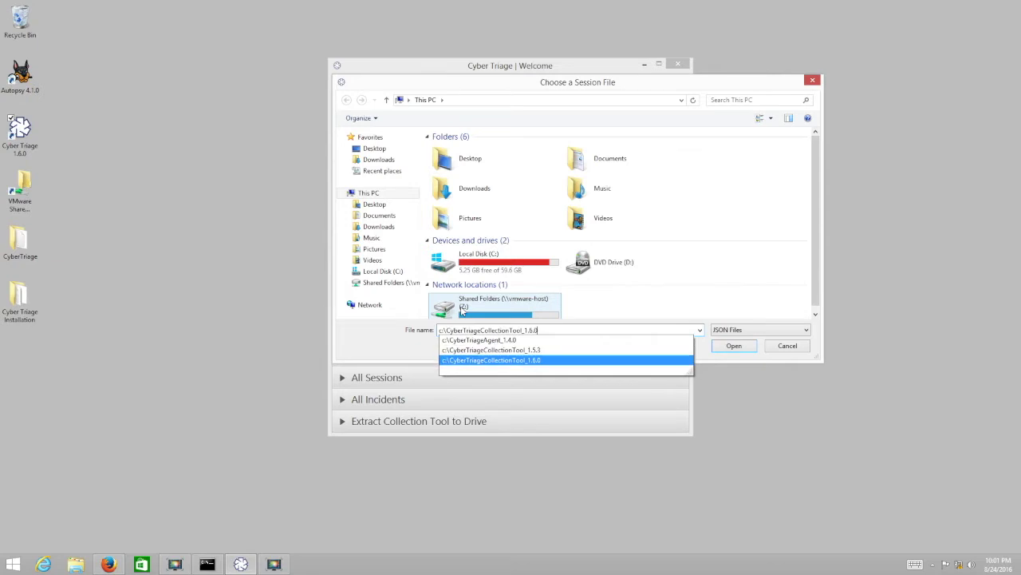
key(Return)
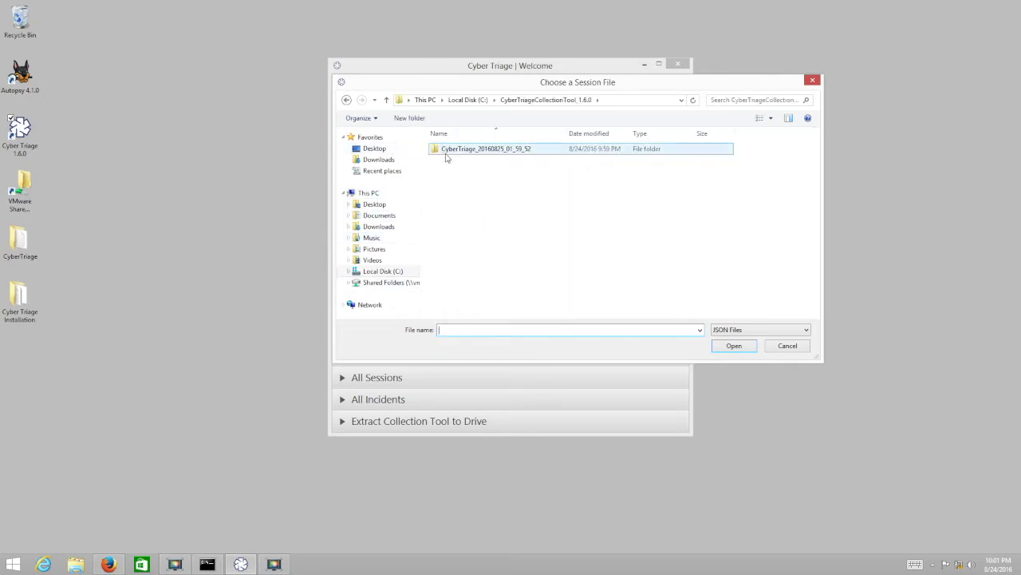
double_click(503, 151)
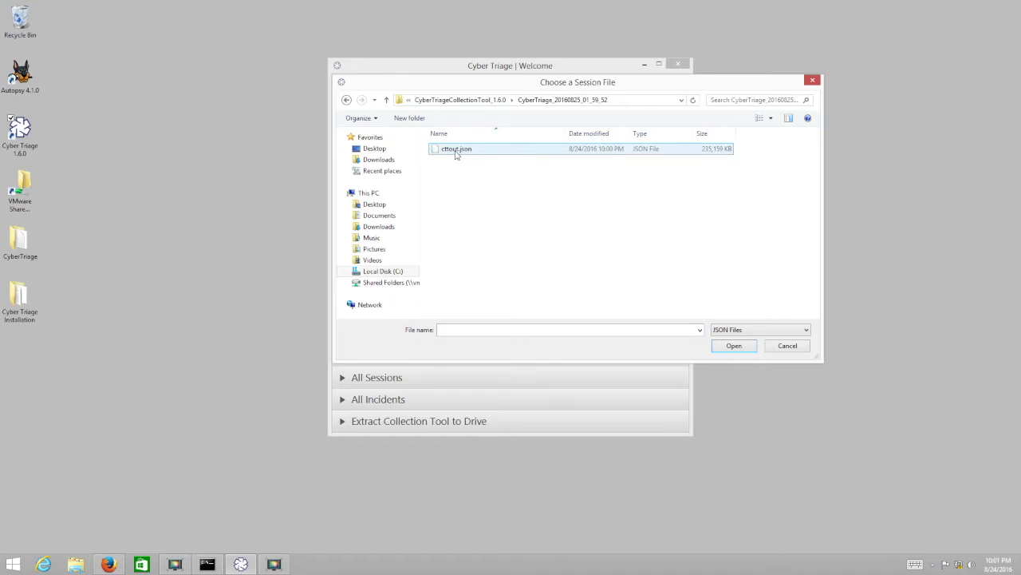
double_click(456, 151)
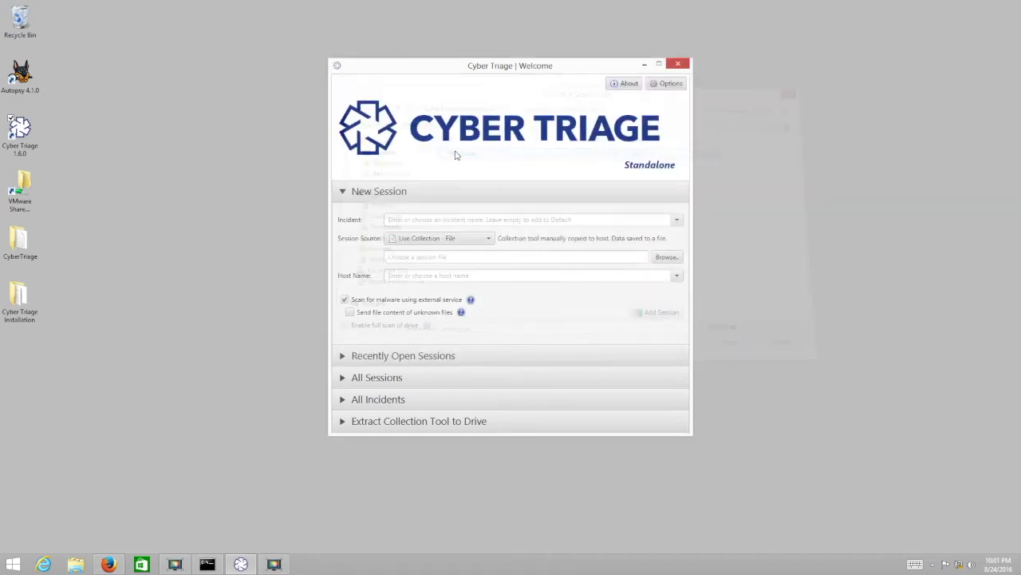
click(422, 275)
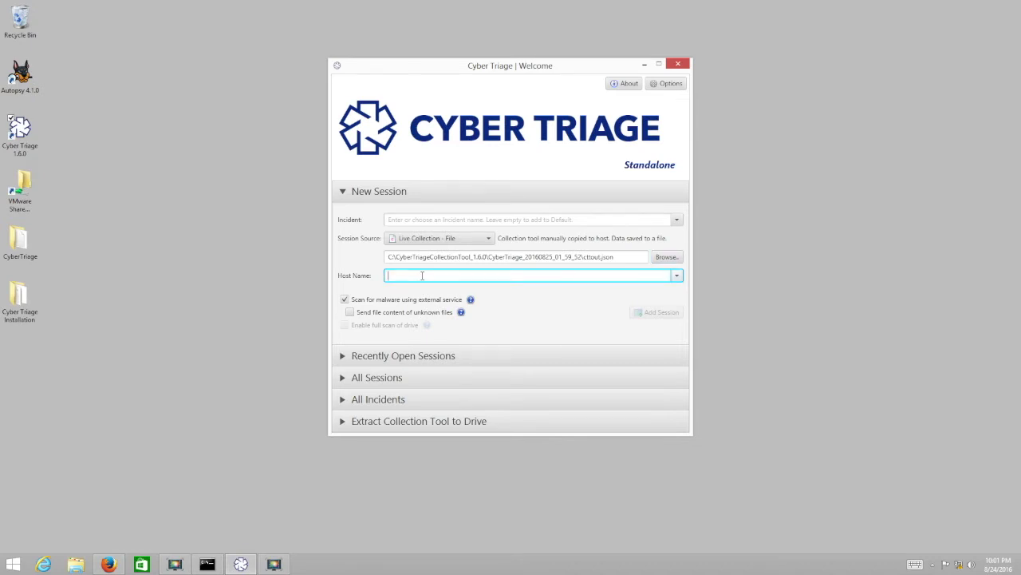
text(host123)
- Set the session source to Disk Image and look at the disk image chooser without selecting a file
click(463, 241)
click(441, 293)
click(668, 259)
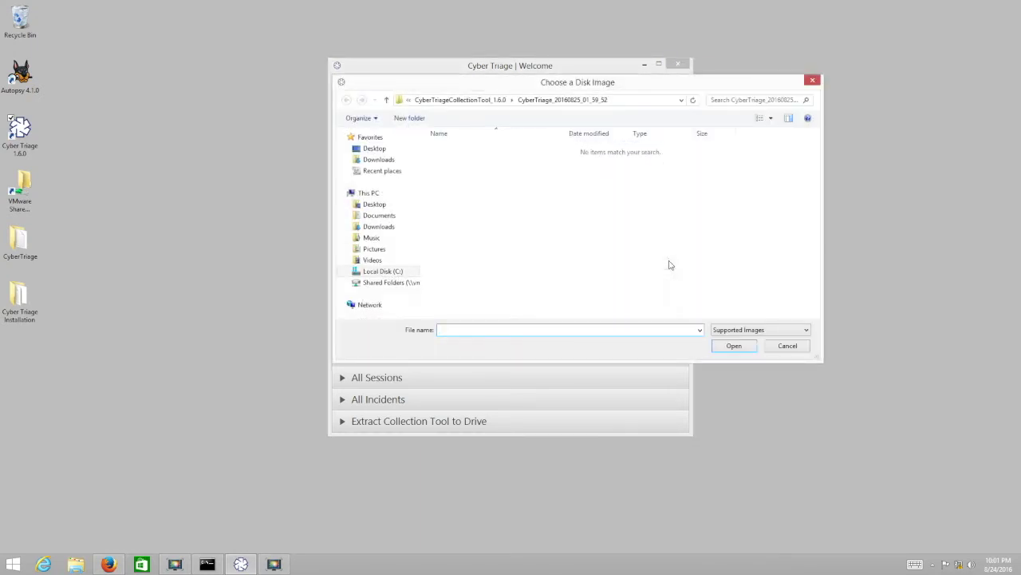
click(788, 345)
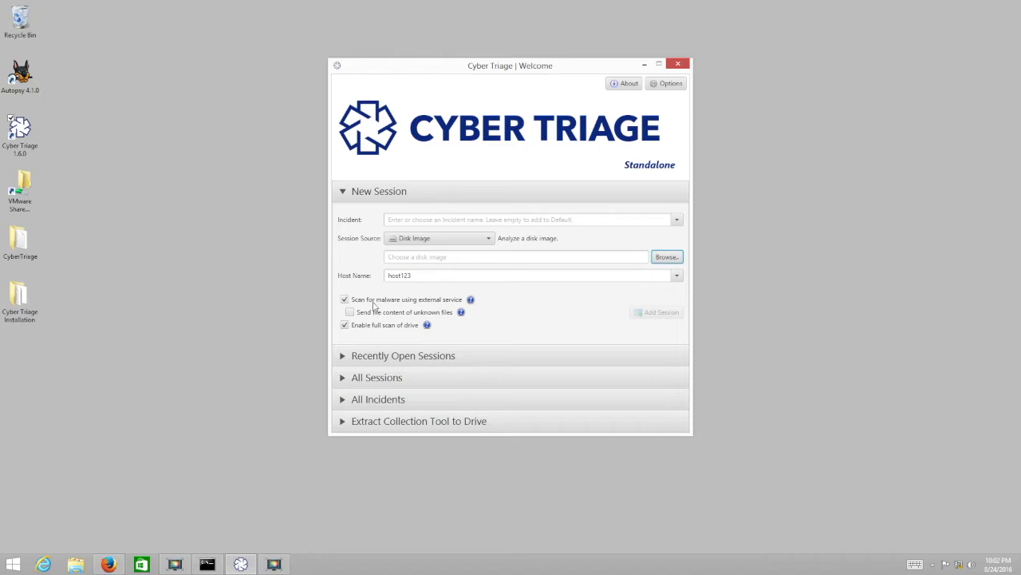
- Enable sending the file content of unknown files to the malware scan, and disable the full scan of the drive
mouse_move(374, 305)
mouse_move(471, 307)
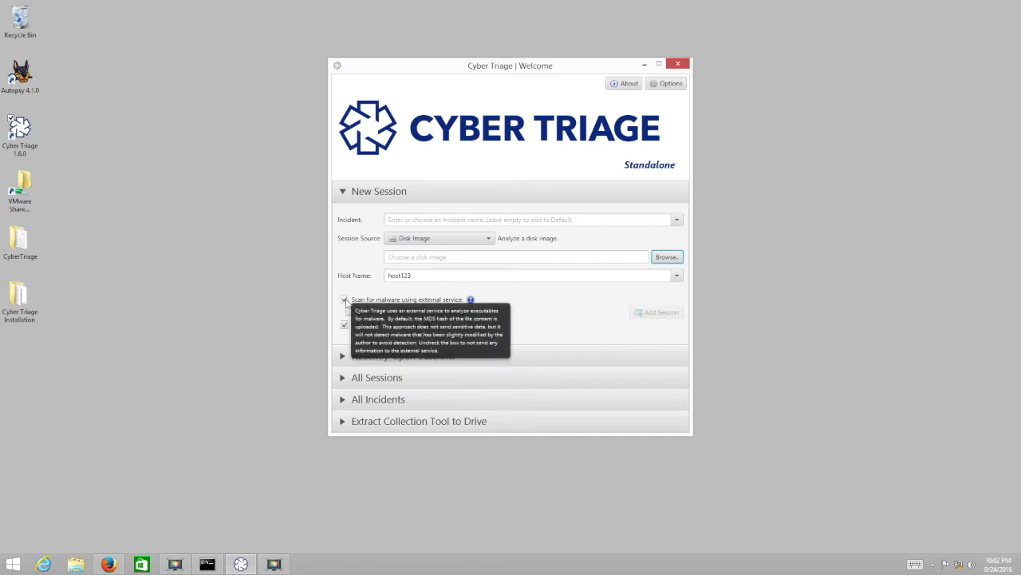
click(349, 312)
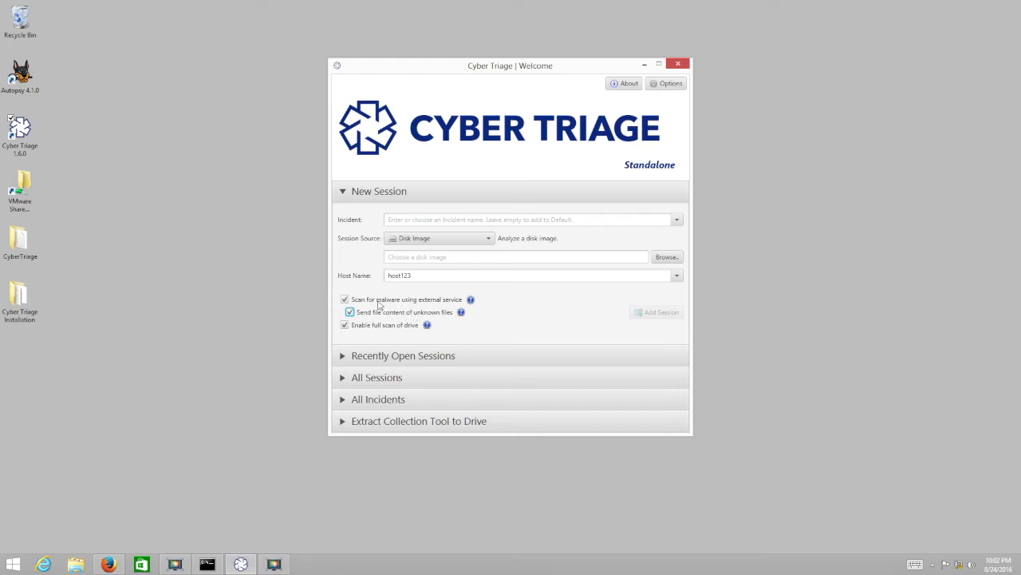
mouse_move(379, 305)
mouse_move(393, 331)
click(393, 329)
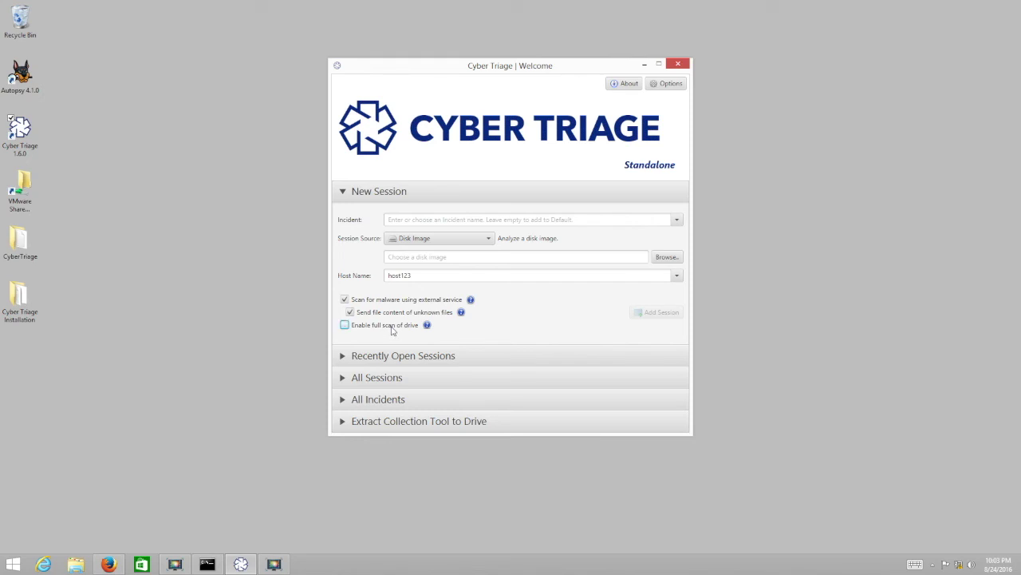